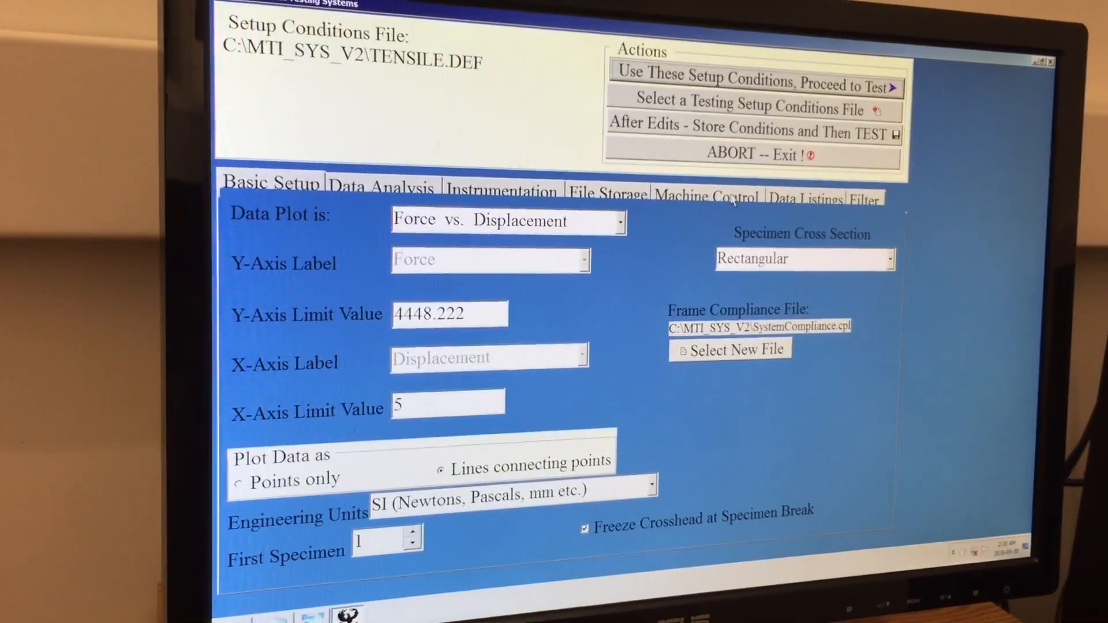
# - Keep the Rectangular specimen cross section and accept the tensile setup conditions to proceed to testing
pyautogui.click(883, 257)
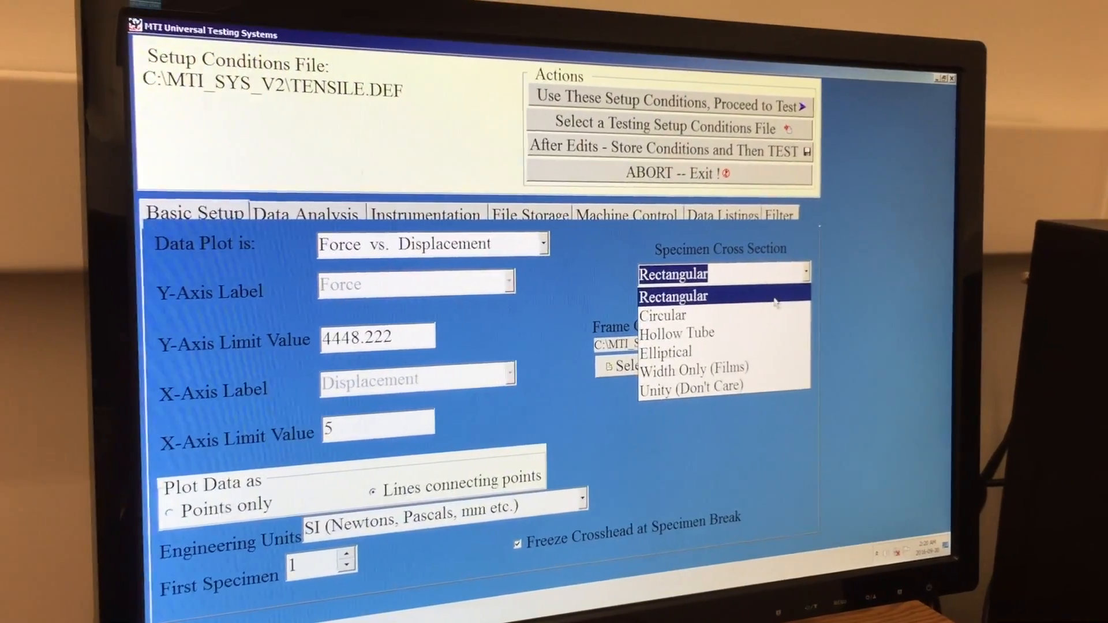
pyautogui.click(744, 290)
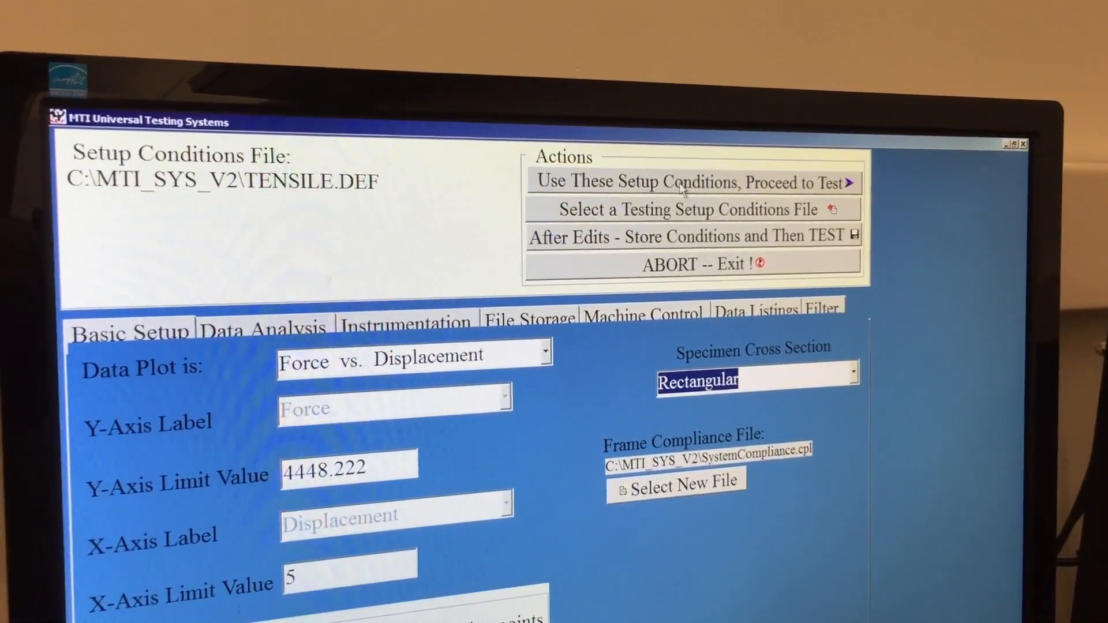
pyautogui.click(695, 188)
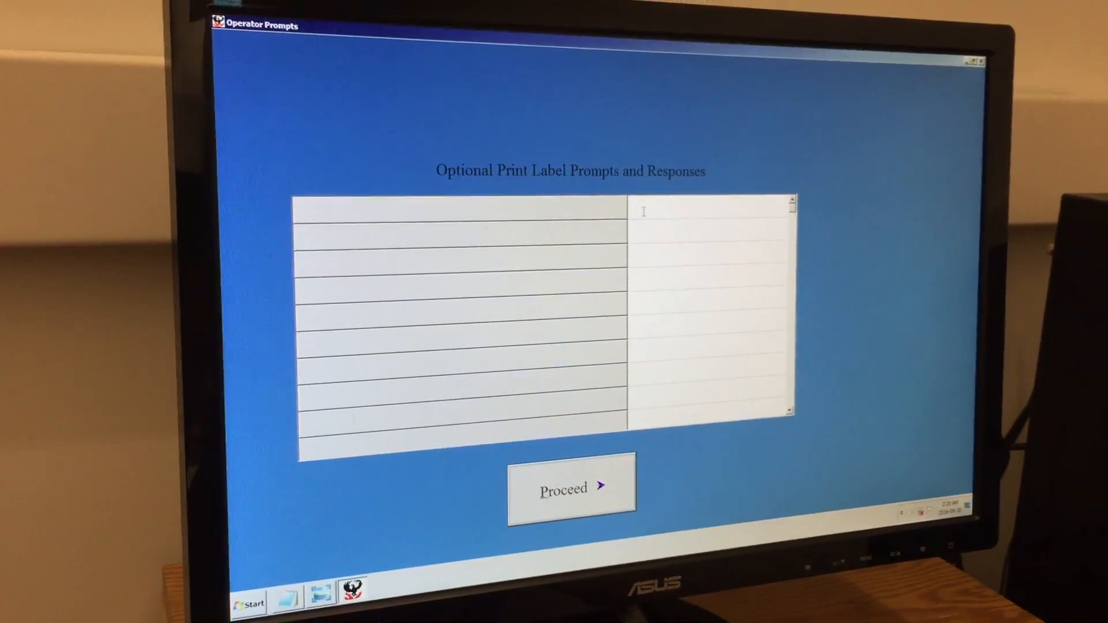
# - Enter the print label response REV.3_DRILL_3LAYER and continue to the specimen dimensions
pyautogui.click(633, 208)
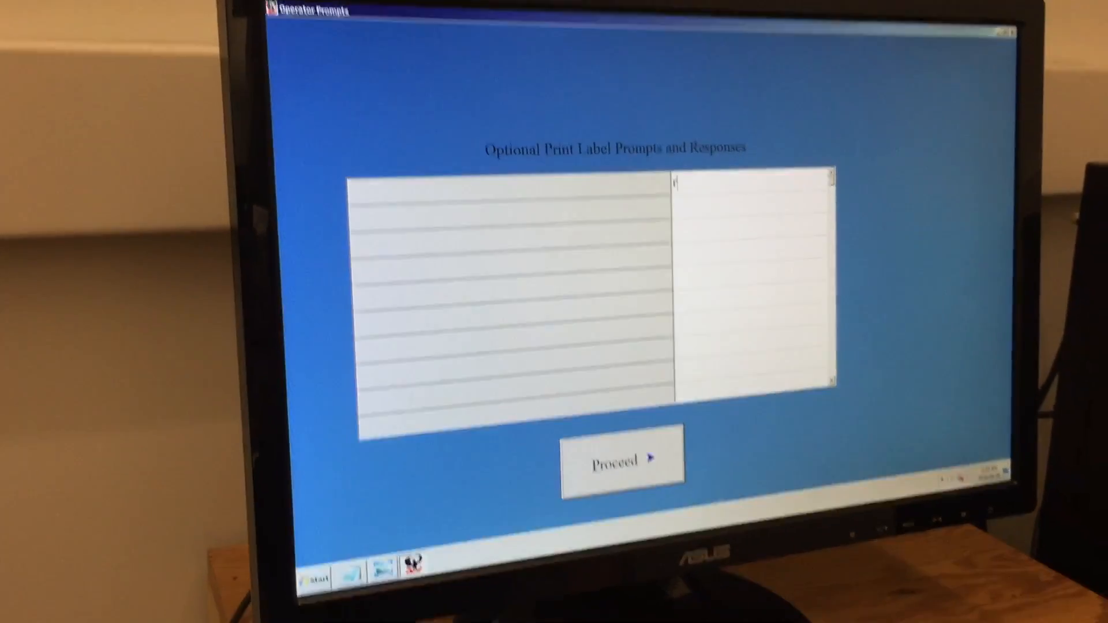
pyautogui.write('rev')
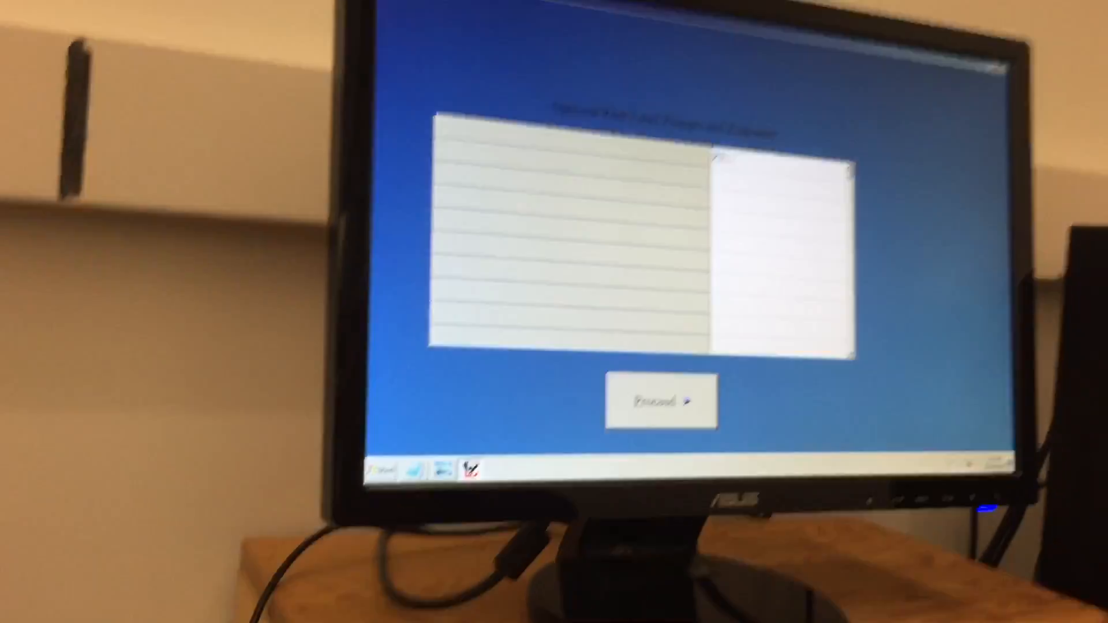
pyautogui.write('.3_DRILL')
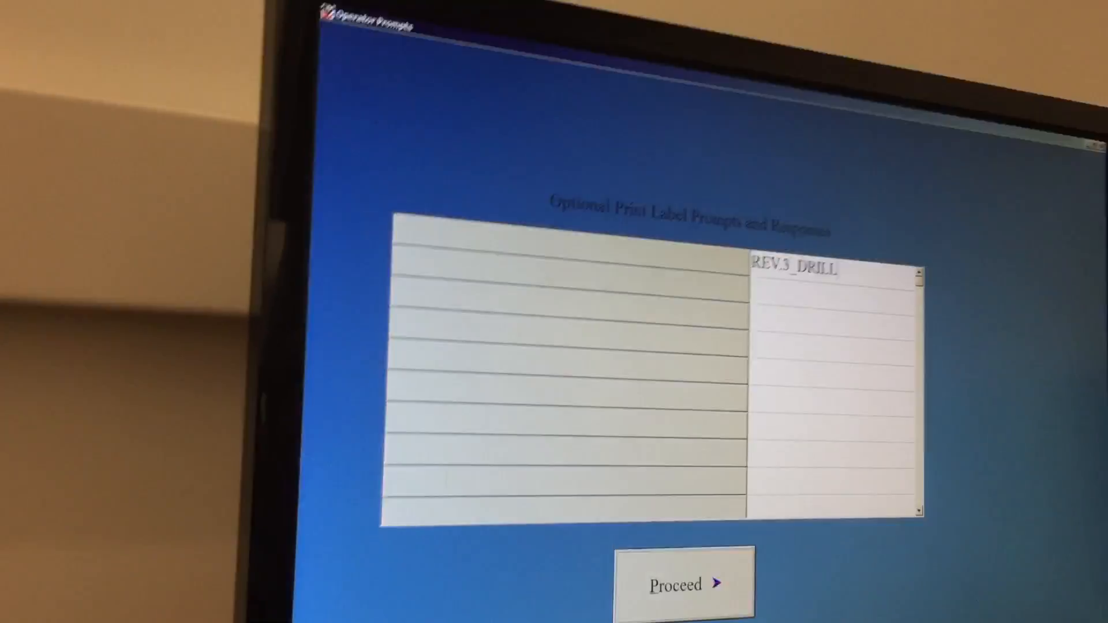
pyautogui.write('_3LAYER')
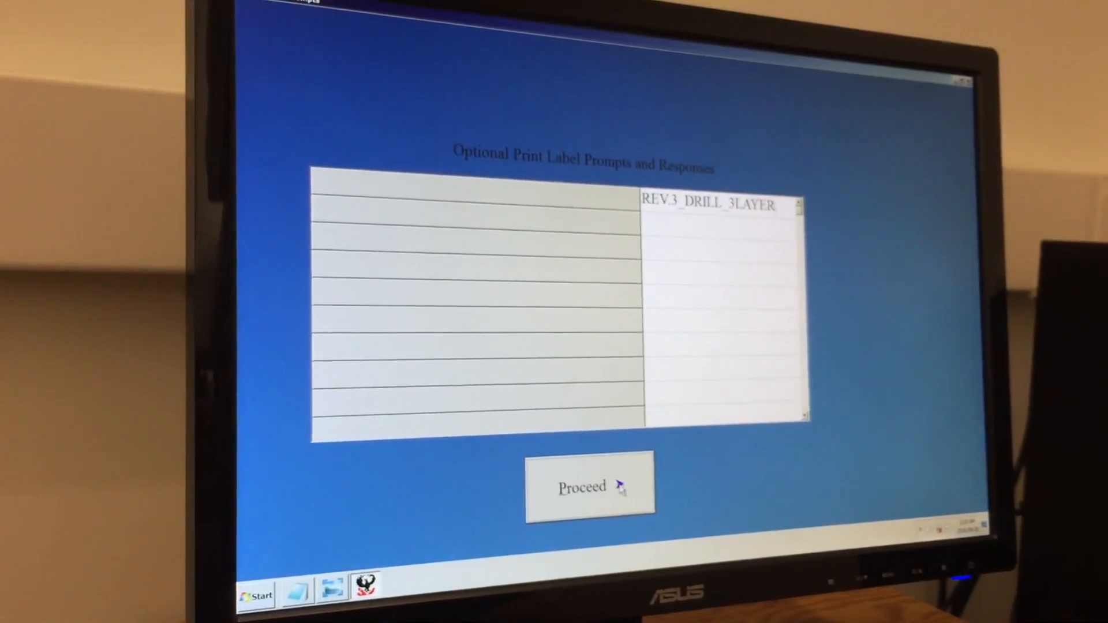
pyautogui.click(620, 486)
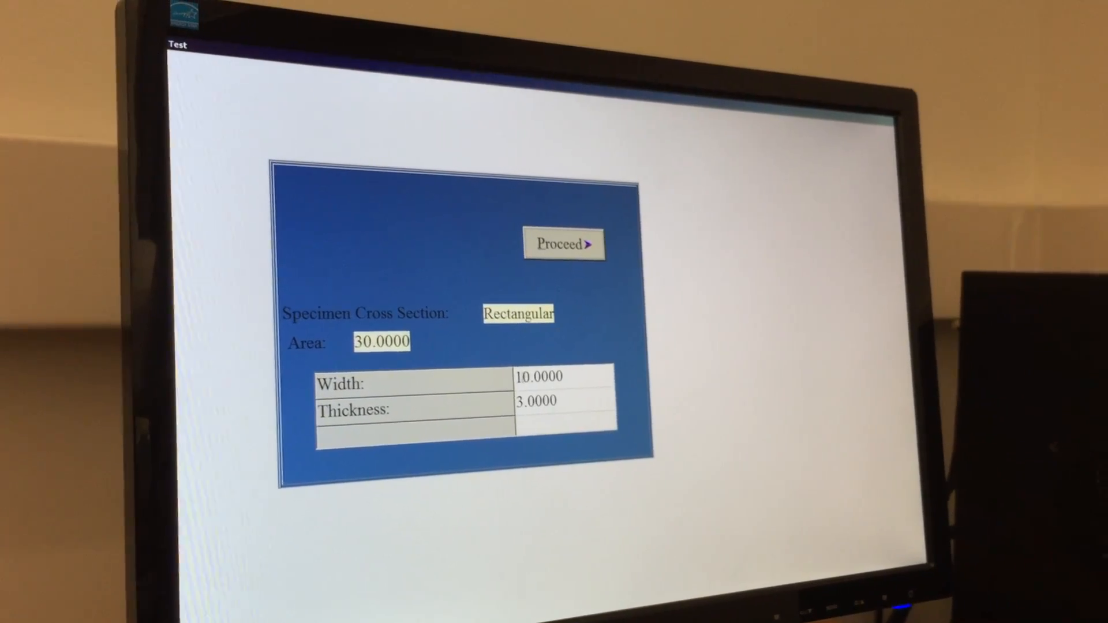
# - Change the specimen width to 12.3 so the area recalculates to 36.9, then accept the dimensions
pyautogui.moveTo(600, 367); pyautogui.dragTo(544, 369)
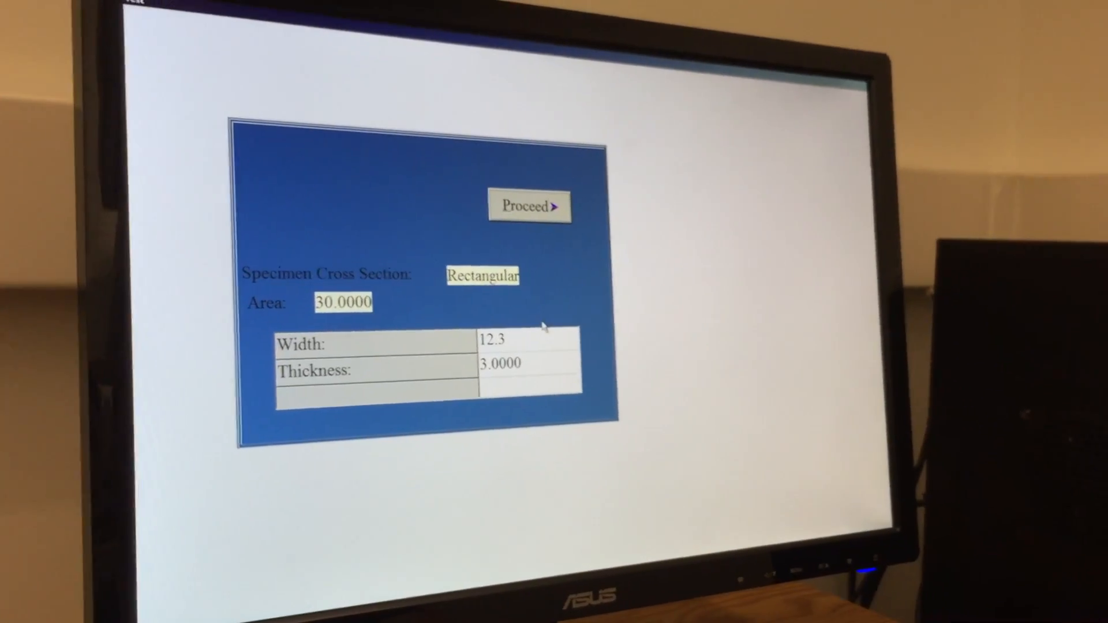
pyautogui.write('12.3')
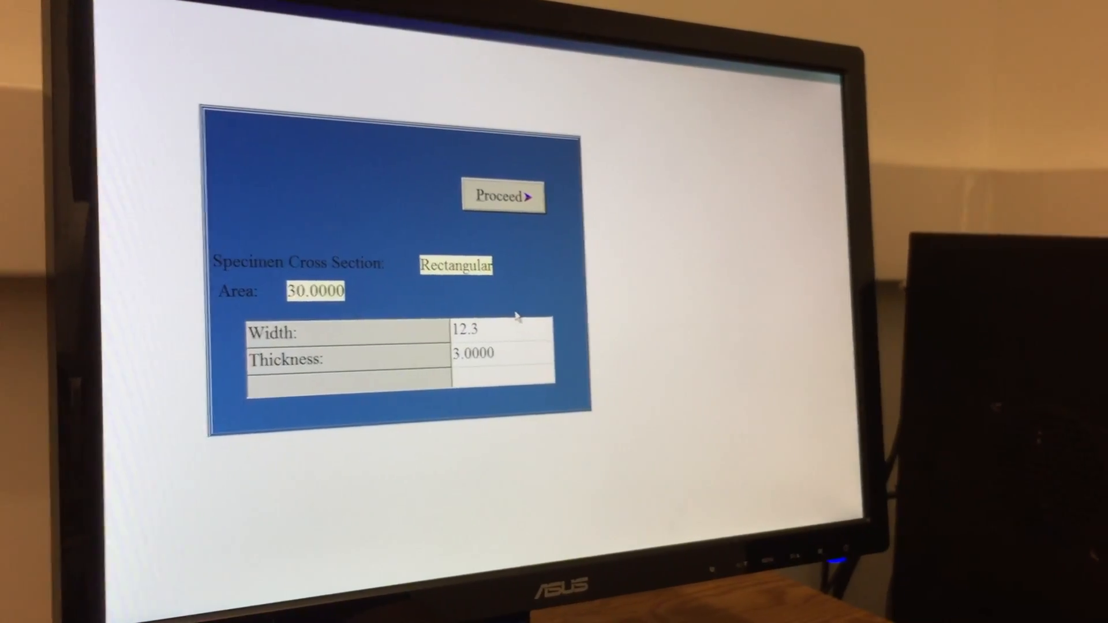
pyautogui.press('Return')
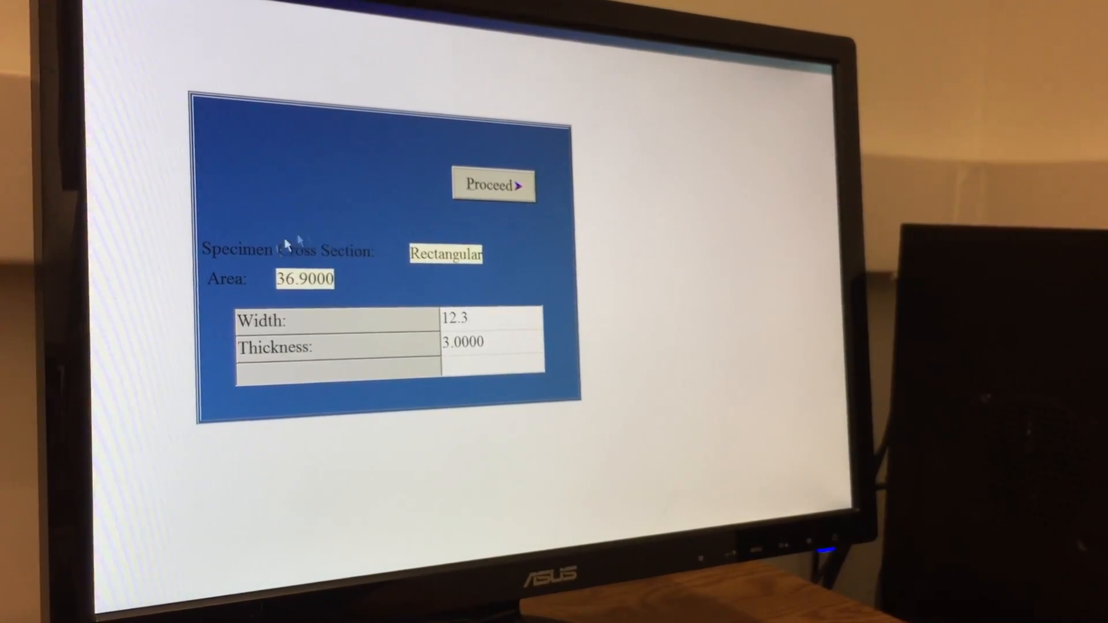
pyautogui.click(494, 187)
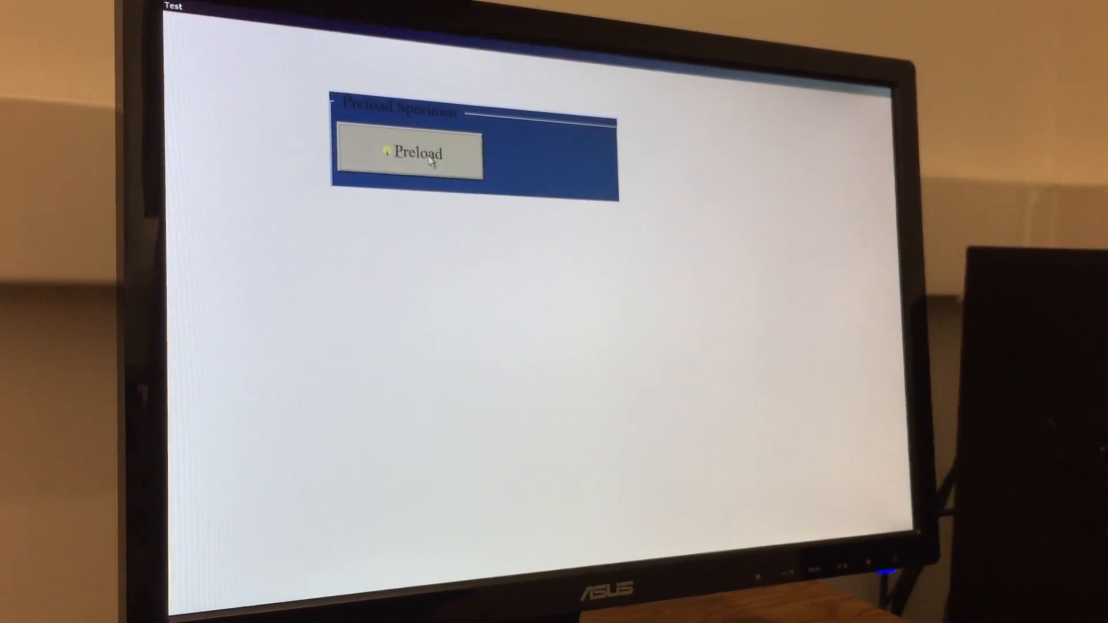
# - Preload the specimen, bringing up the live force and displacement plot
pyautogui.click(405, 176)
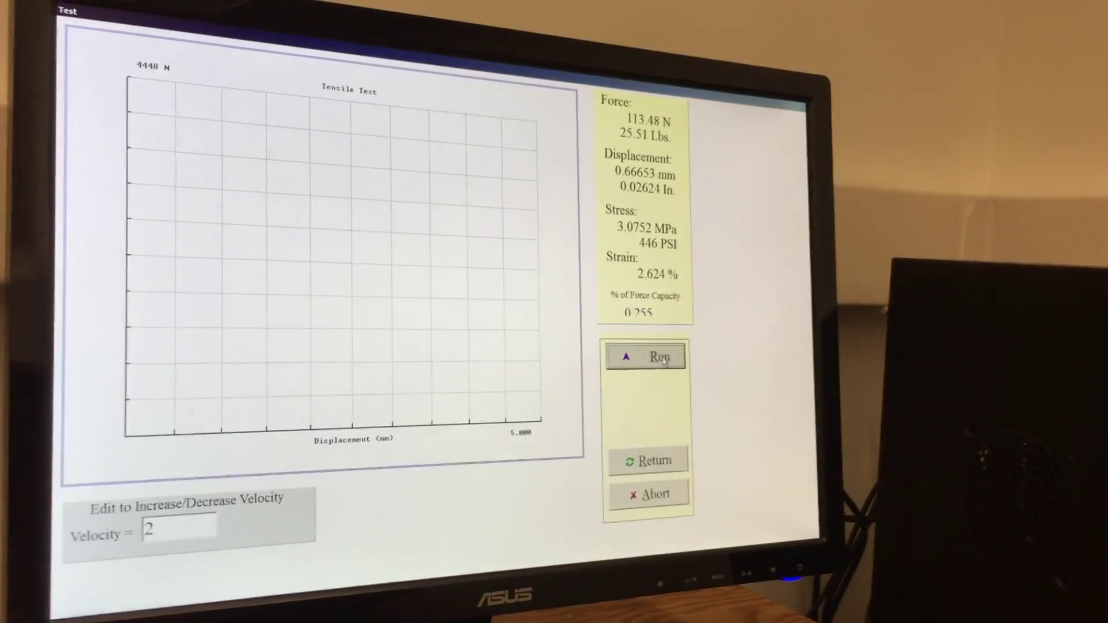
# - Run the tensile test, pulling the preloaded specimen until failure
pyautogui.click(659, 357)
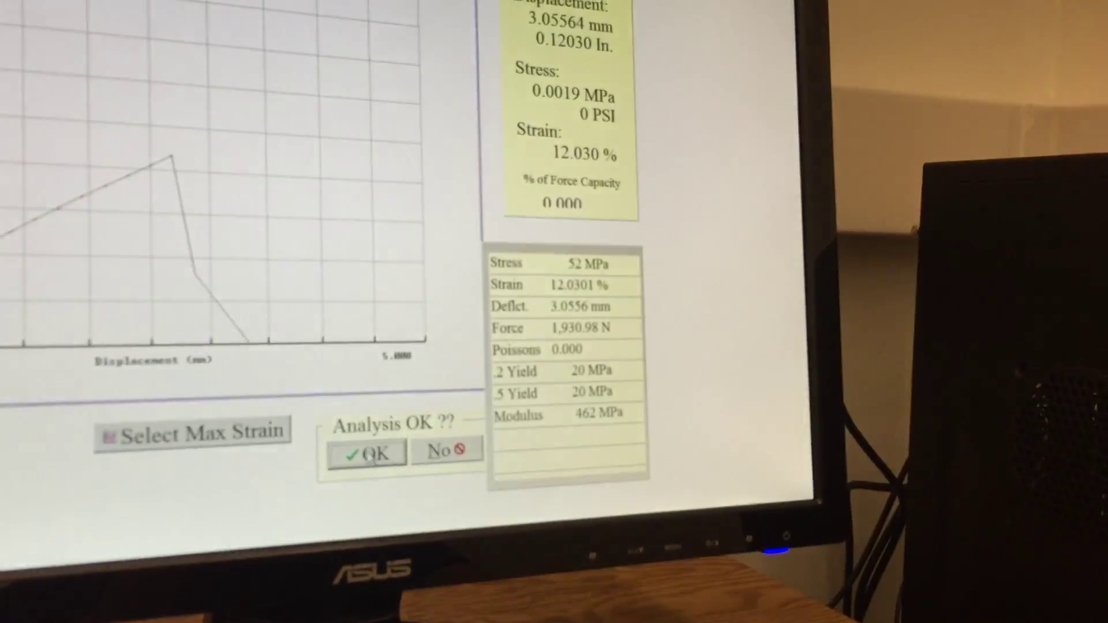
# - Confirm the 'Analysis OK ??' dialog, leaving results of 52 MPa stress, 12.03% strain and 462 MPa modulus
pyautogui.click(368, 452)
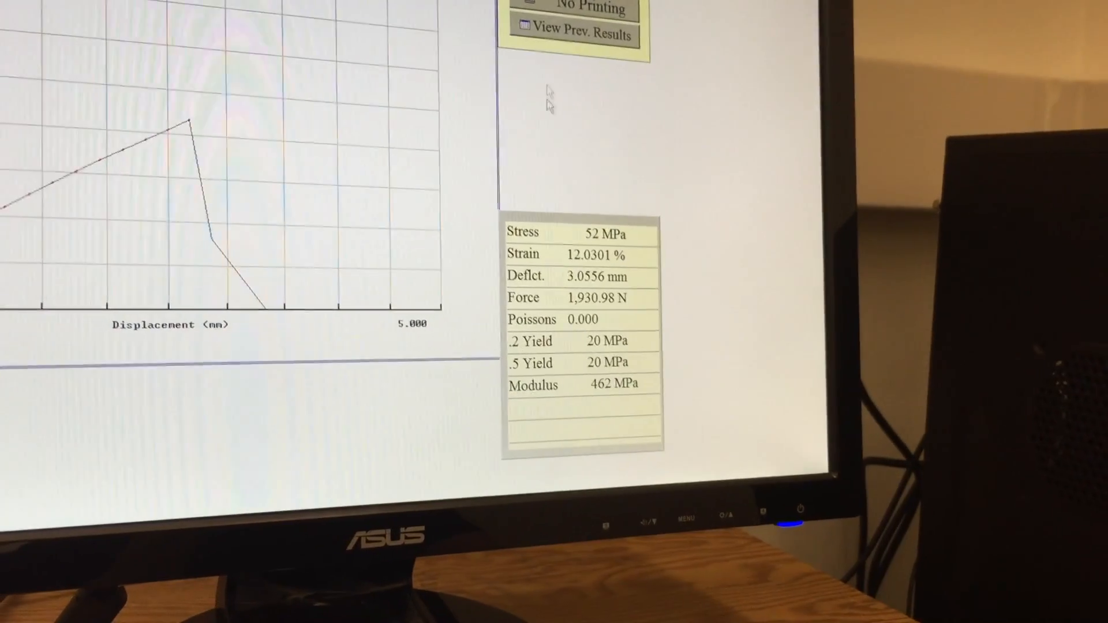